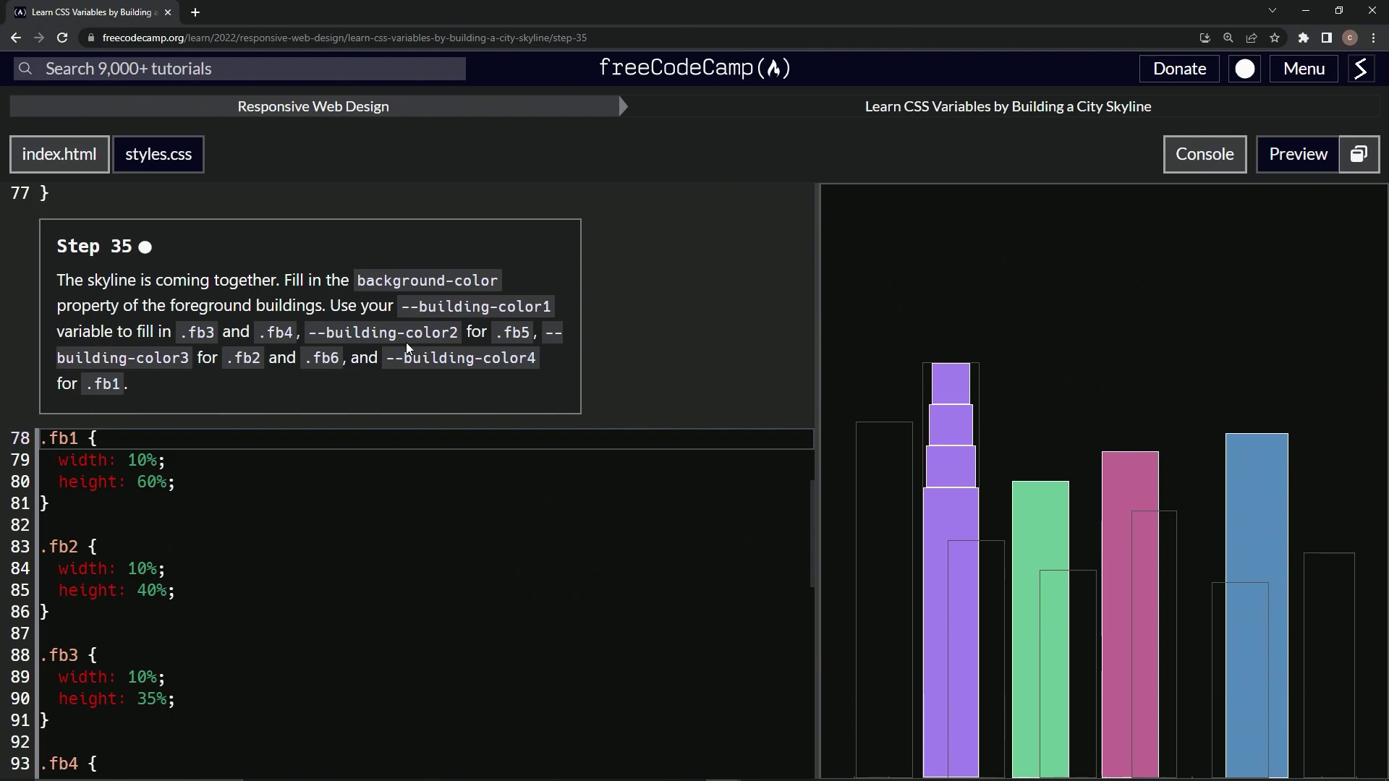
# Start a new declaration line after height: 60% in the .fb1 rule
pyautogui.click(182, 485)
pyautogui.press('Return')
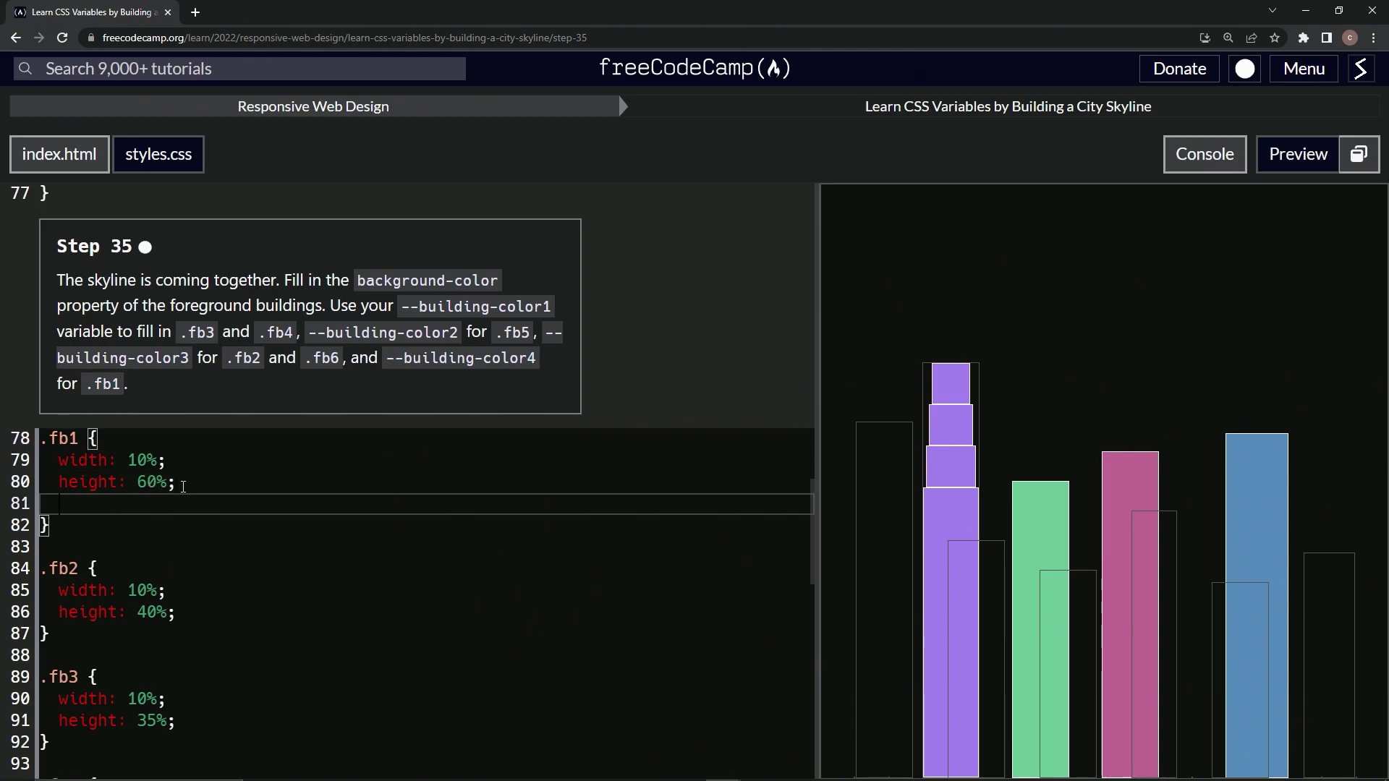
pyautogui.write('backgrou')
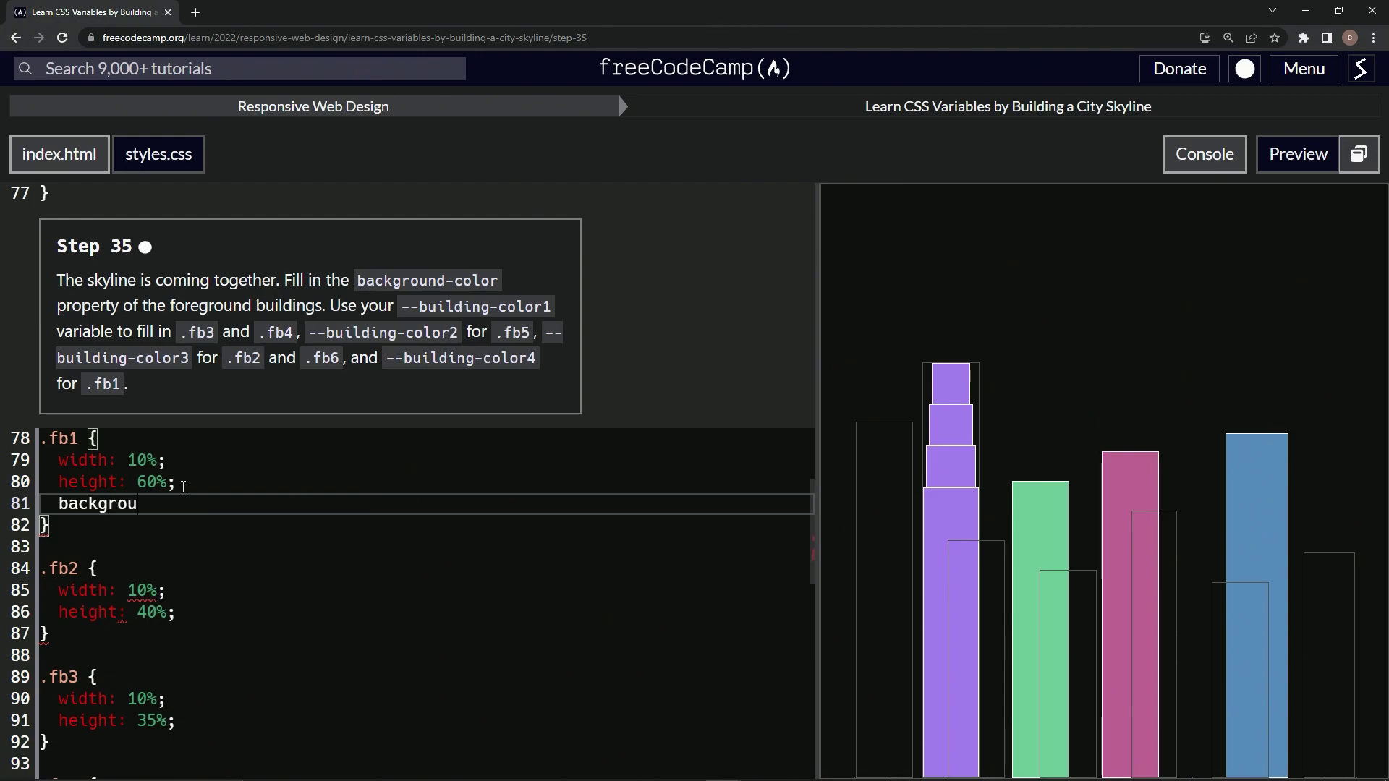
pyautogui.write('ndcolor:')
pyautogui.write(' var(')
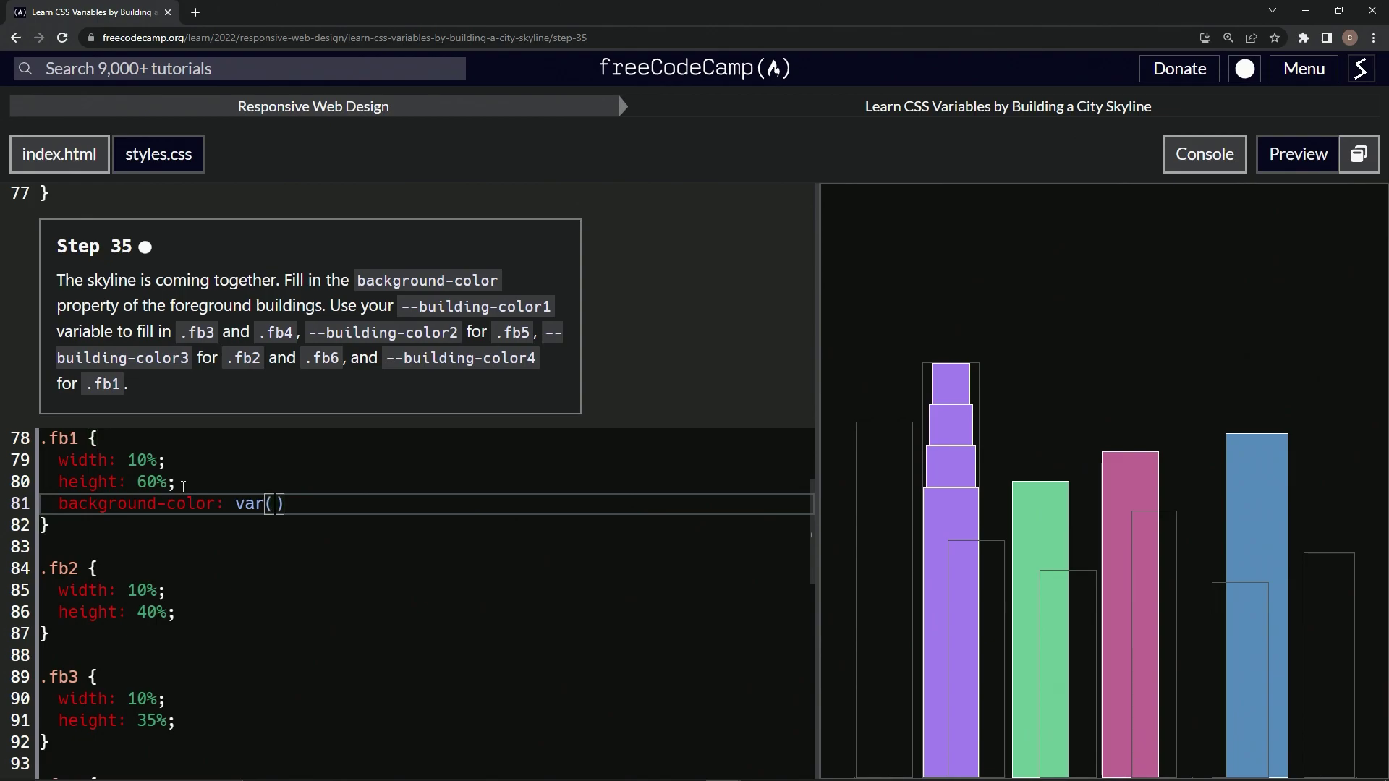
pyautogui.write('--building')
pyautogui.write('-color')
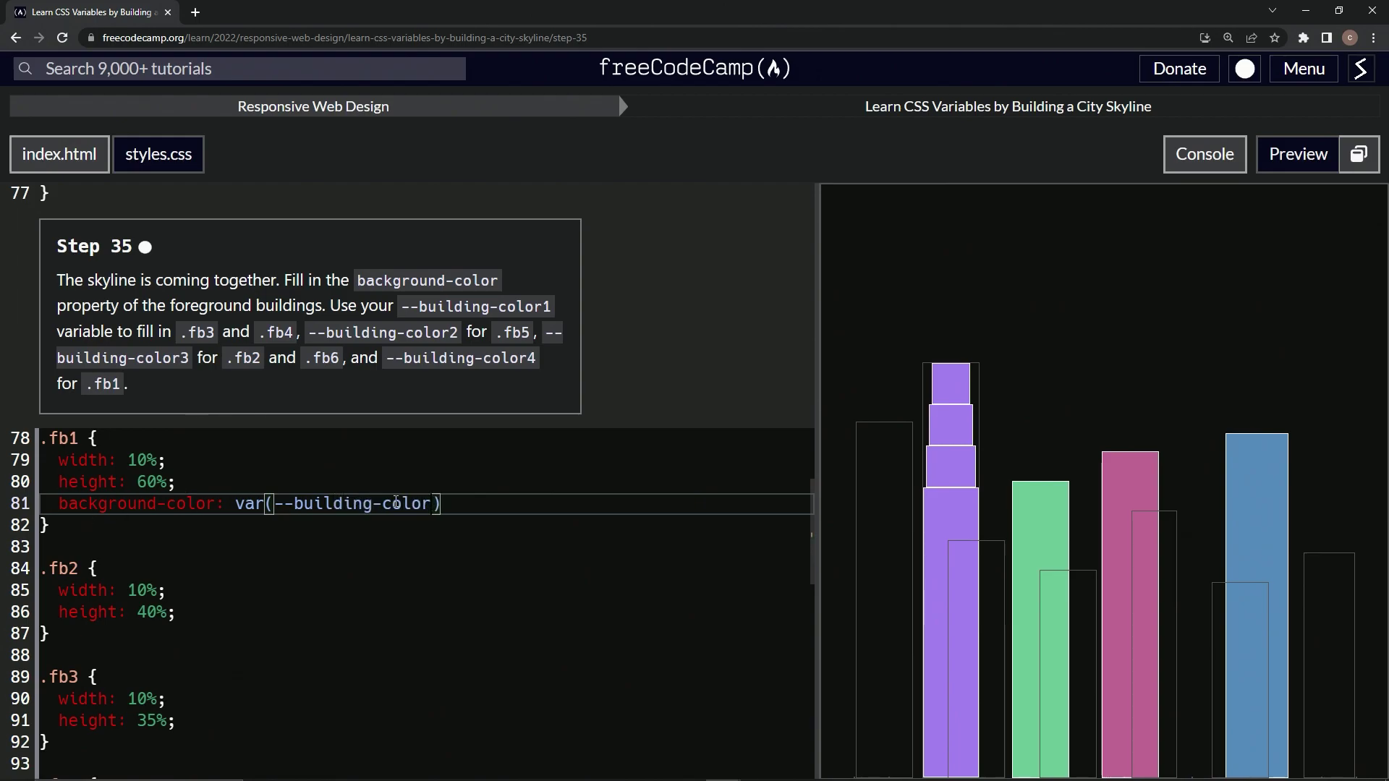
# Copy the background-color: var(--building-color) line and paste it into .fb6
pyautogui.moveTo(464, 507); pyautogui.dragTo(445, 480)
pyautogui.hotkey('ctrl', 'c')
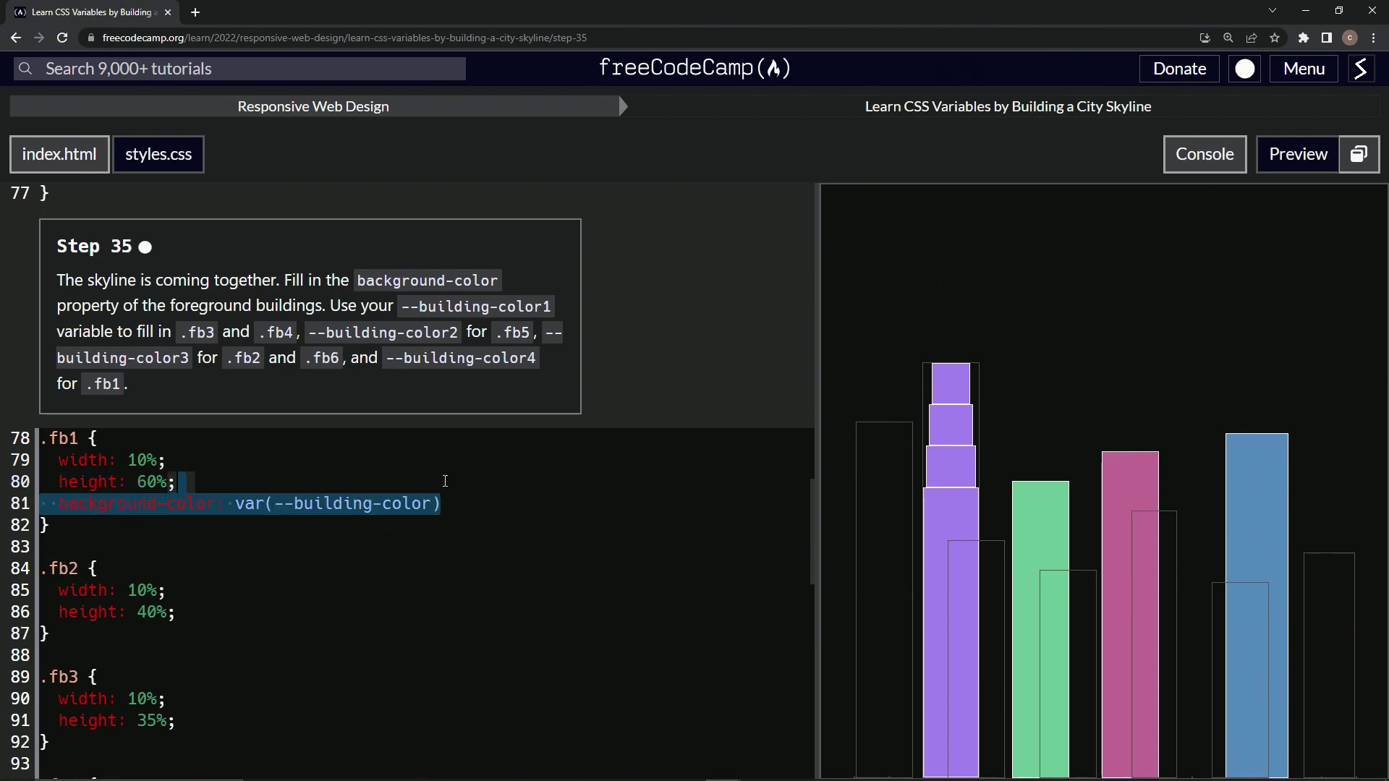
pyautogui.click(174, 612)
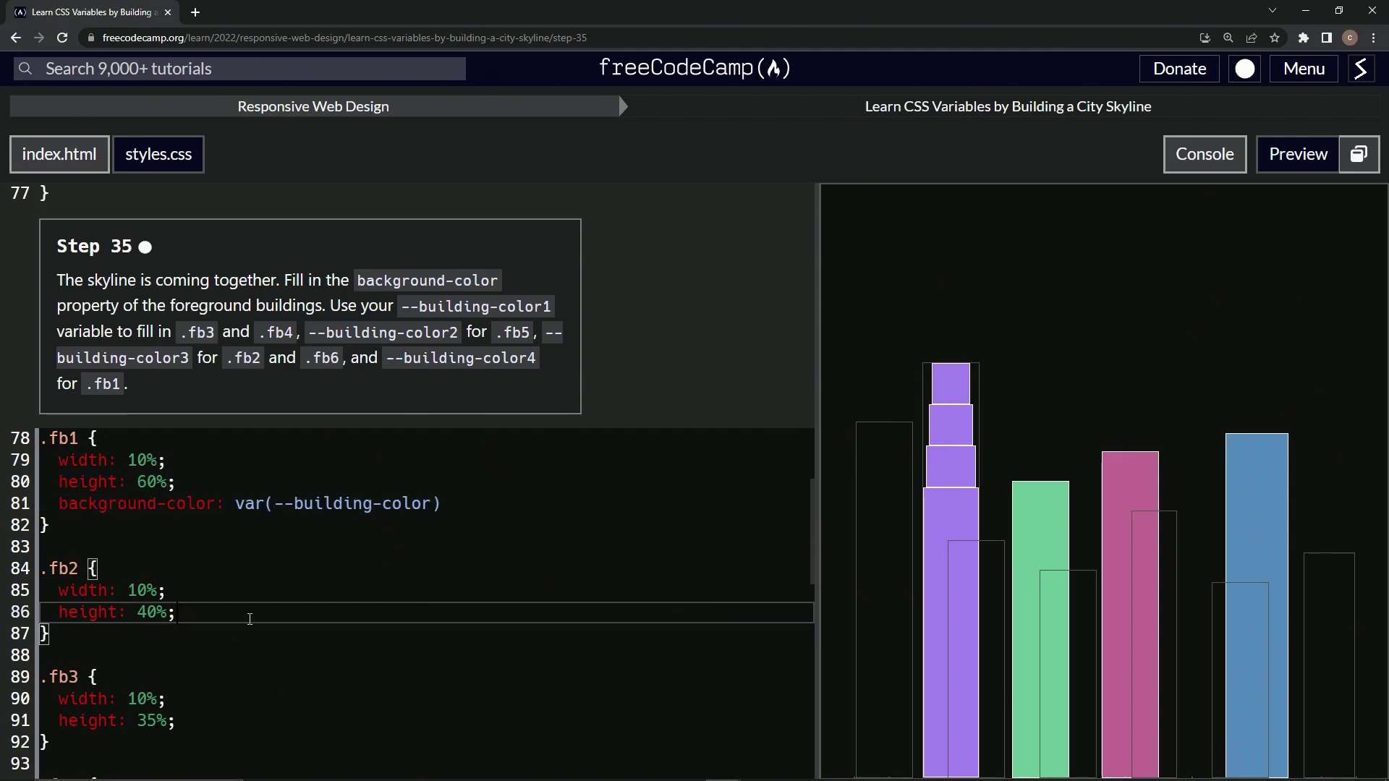
pyautogui.scroll(-6, 222, 496)
pyautogui.click(196, 464)
pyautogui.press('Return')
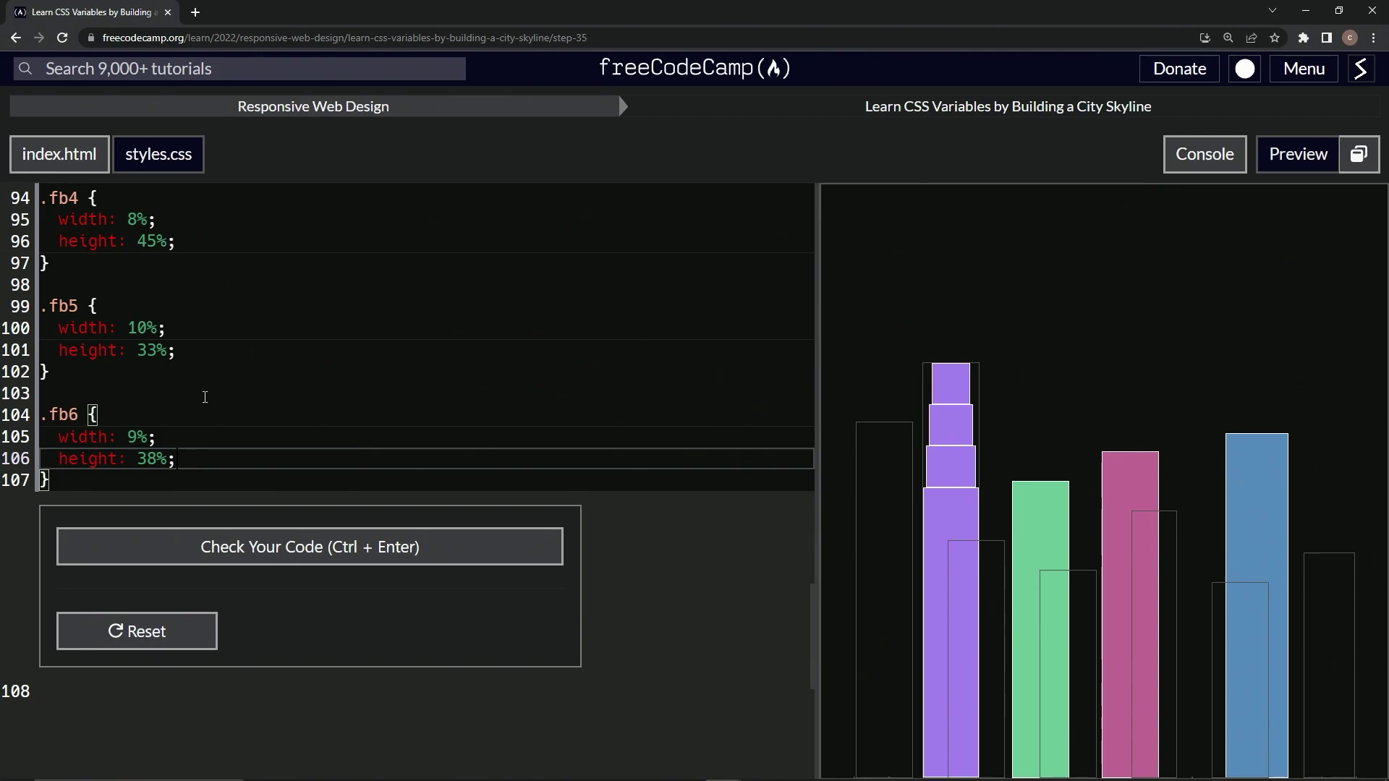
pyautogui.write('background-color: var(--building-color)')
# Paste the background-color declaration into the .fb5 and .fb4 rules
pyautogui.click(197, 350)
pyautogui.press('Return')
pyautogui.write('background-color: var(--building-color)')
pyautogui.press('Return')
pyautogui.write('background-color: var(--building-color)')
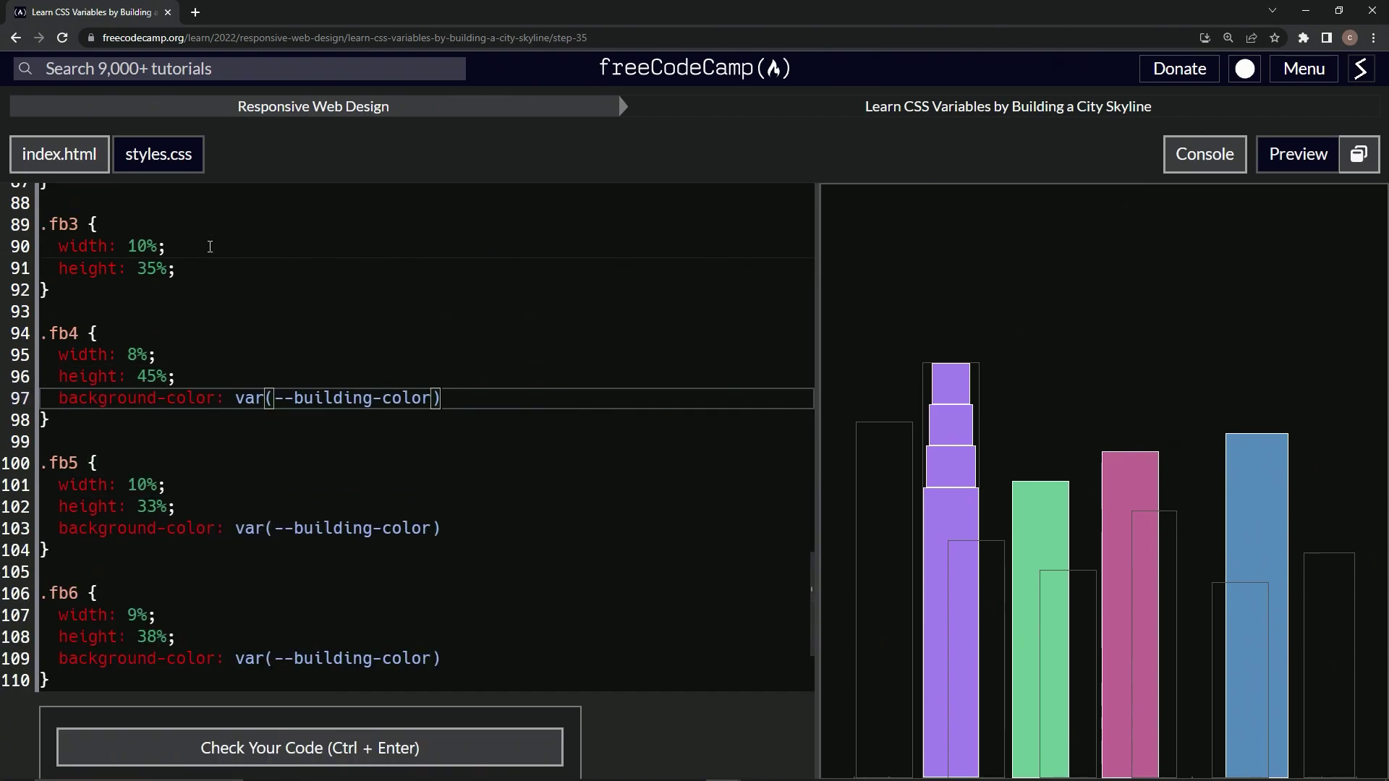
pyautogui.scroll(3, 192, 408)
# Paste the background-color declaration into the .fb3 and .fb2 rules
pyautogui.click(197, 359)
pyautogui.press('Return')
pyautogui.write('background-color: var(--building-color)')
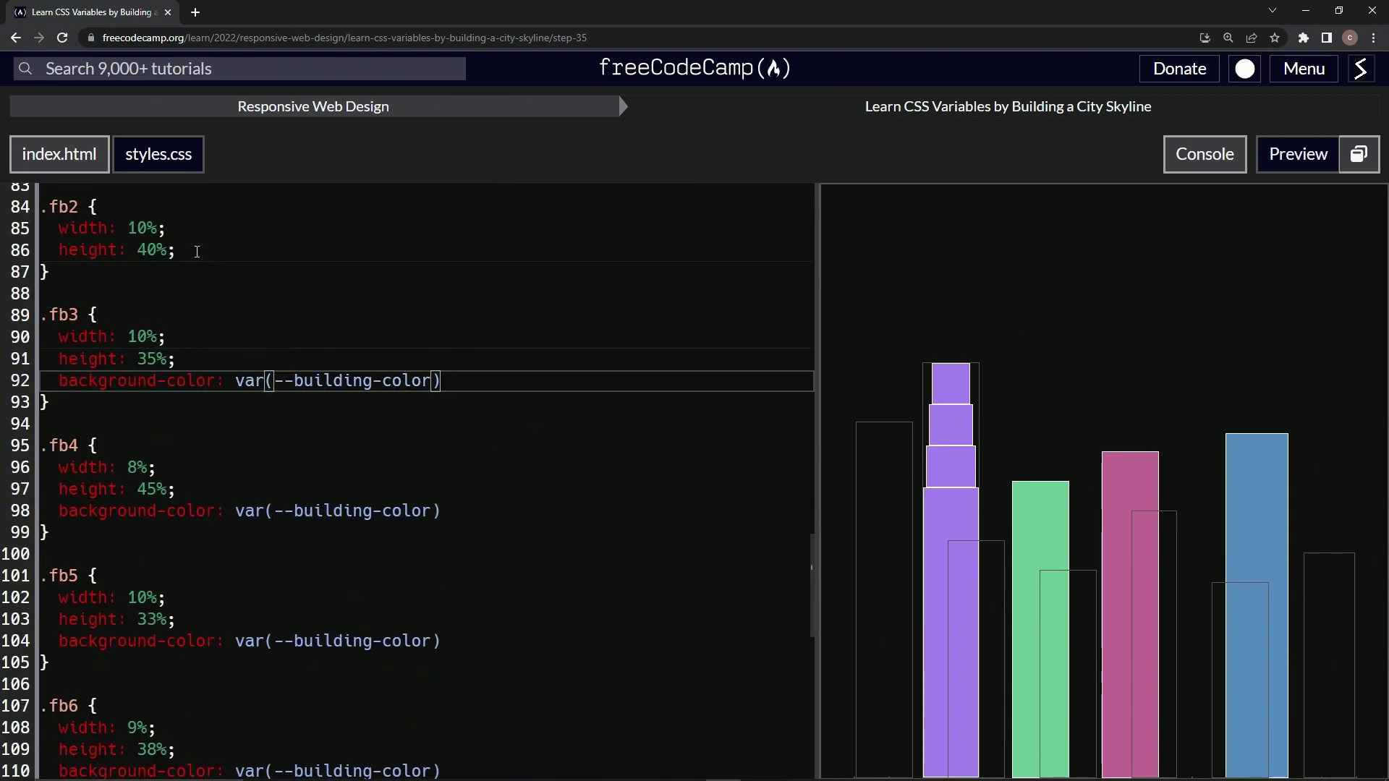
pyautogui.click(197, 251)
pyautogui.press('Return')
pyautogui.hotkey('ctrl', 'v')
pyautogui.scroll(3, 270, 291)
pyautogui.scroll(4, 363, 349)
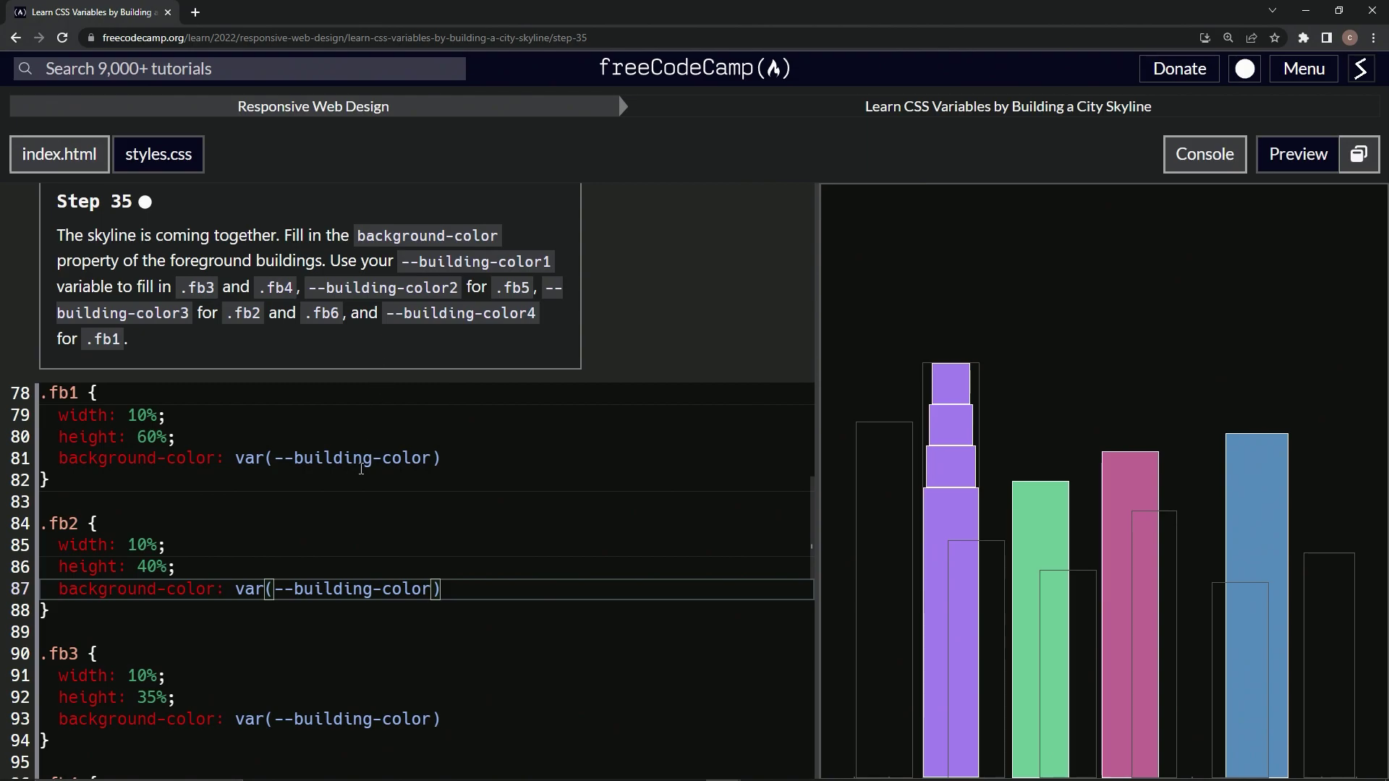
pyautogui.scroll(-4, 378, 452)
# Point .fb3 and .fb4 at --building-color1 and .fb5 at --building-color2
pyautogui.click(430, 536)
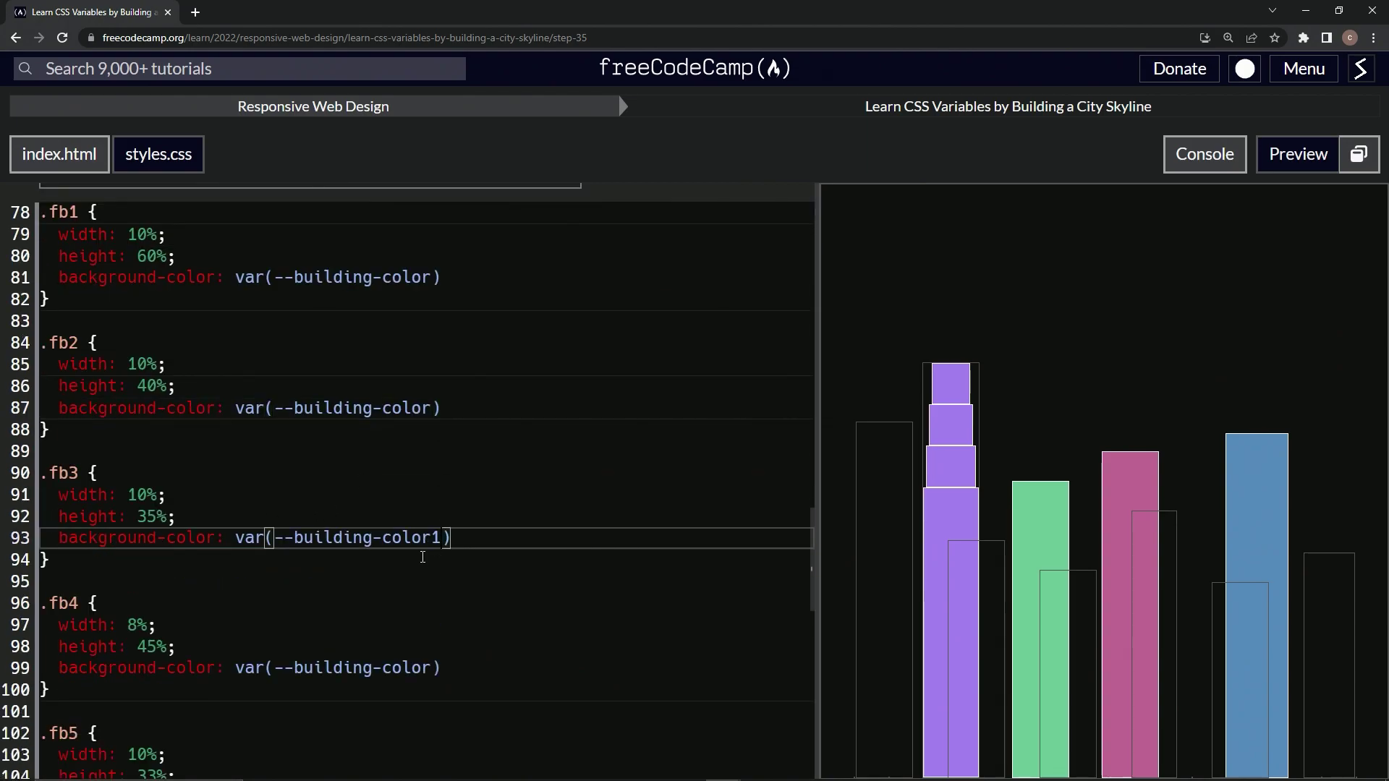
pyautogui.write('1')
pyautogui.click(430, 667)
pyautogui.write('1')
pyautogui.scroll(4, 479, 475)
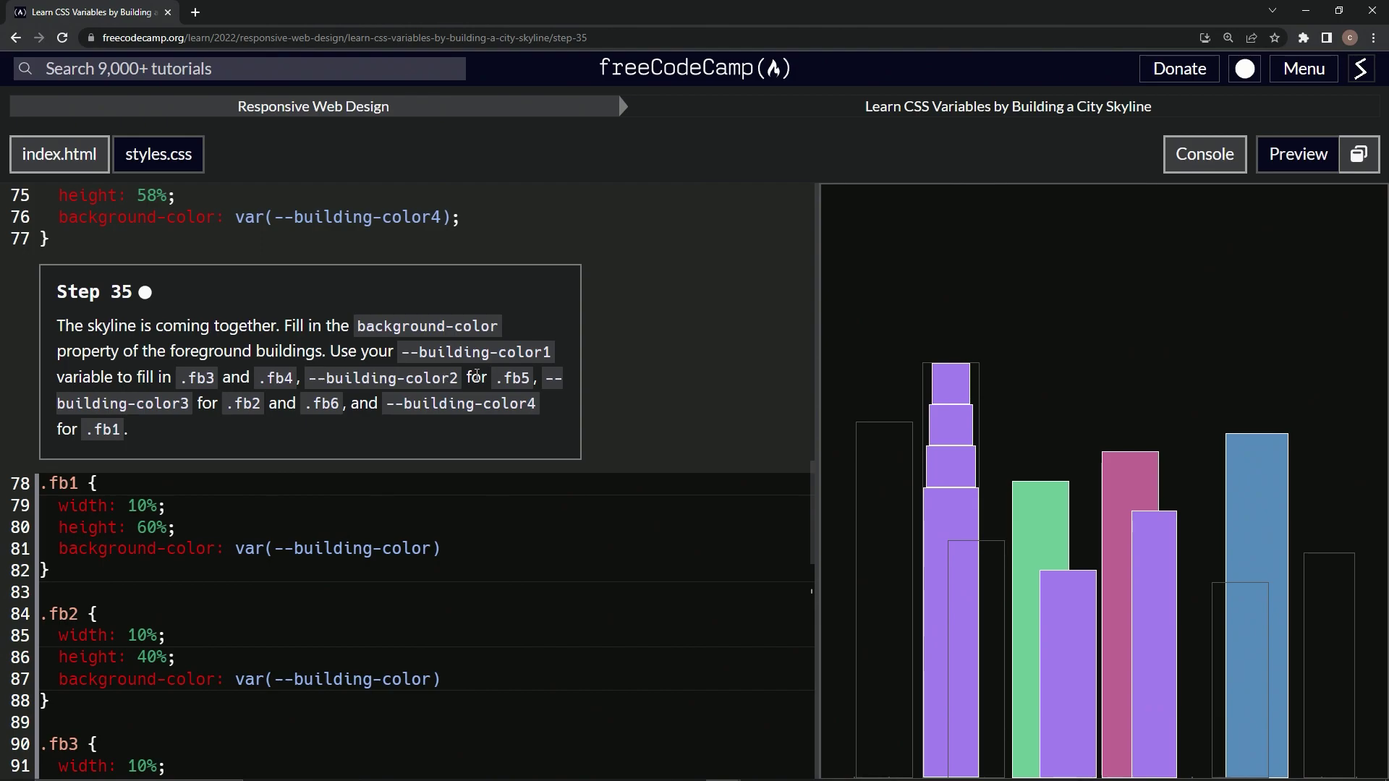
pyautogui.scroll(-5, 476, 375)
pyautogui.scroll(-2, 475, 374)
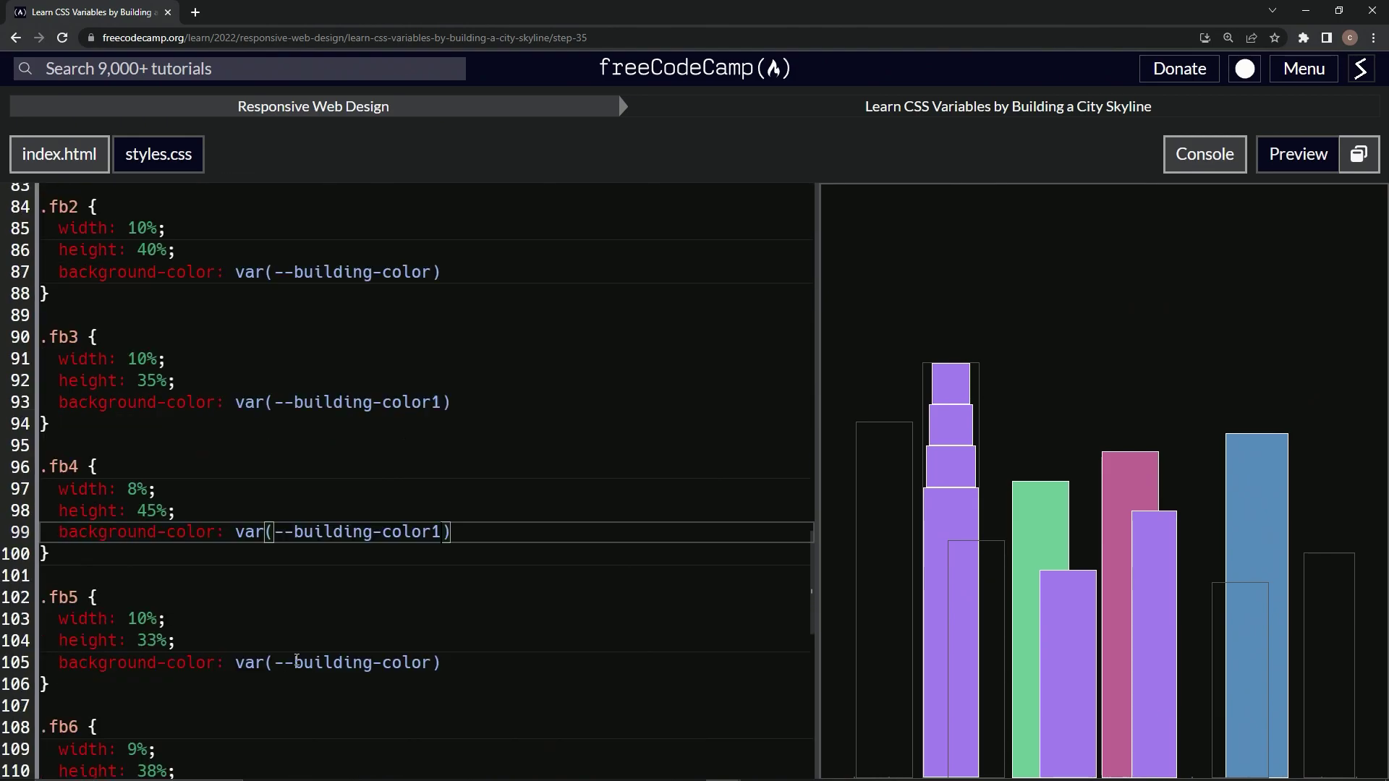
pyautogui.click(439, 663)
pyautogui.write('2')
pyautogui.scroll(8, 478, 434)
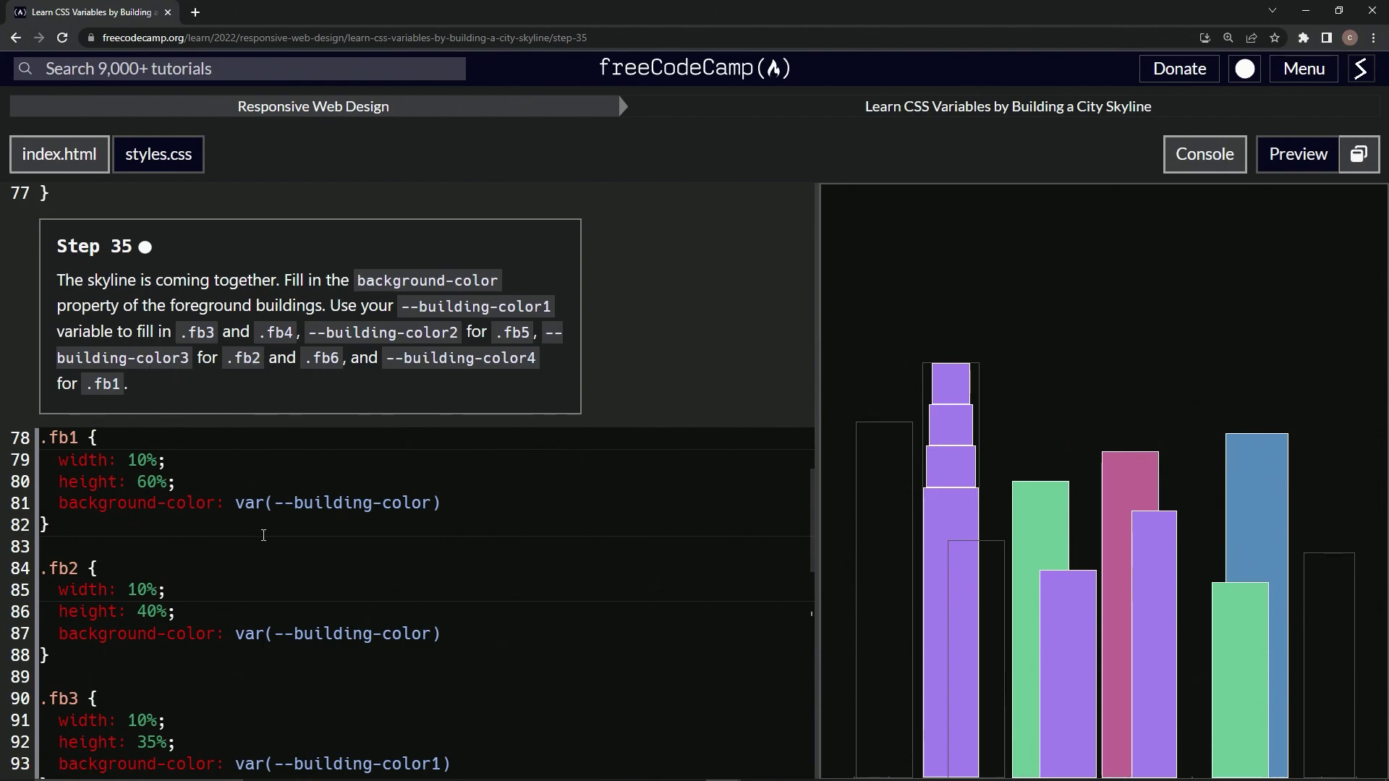
# Use --building-color3 for .fb2 and .fb6, and --building-color4 for .fb1, then pass and submit Step 35
pyautogui.click(430, 634)
pyautogui.write('3')
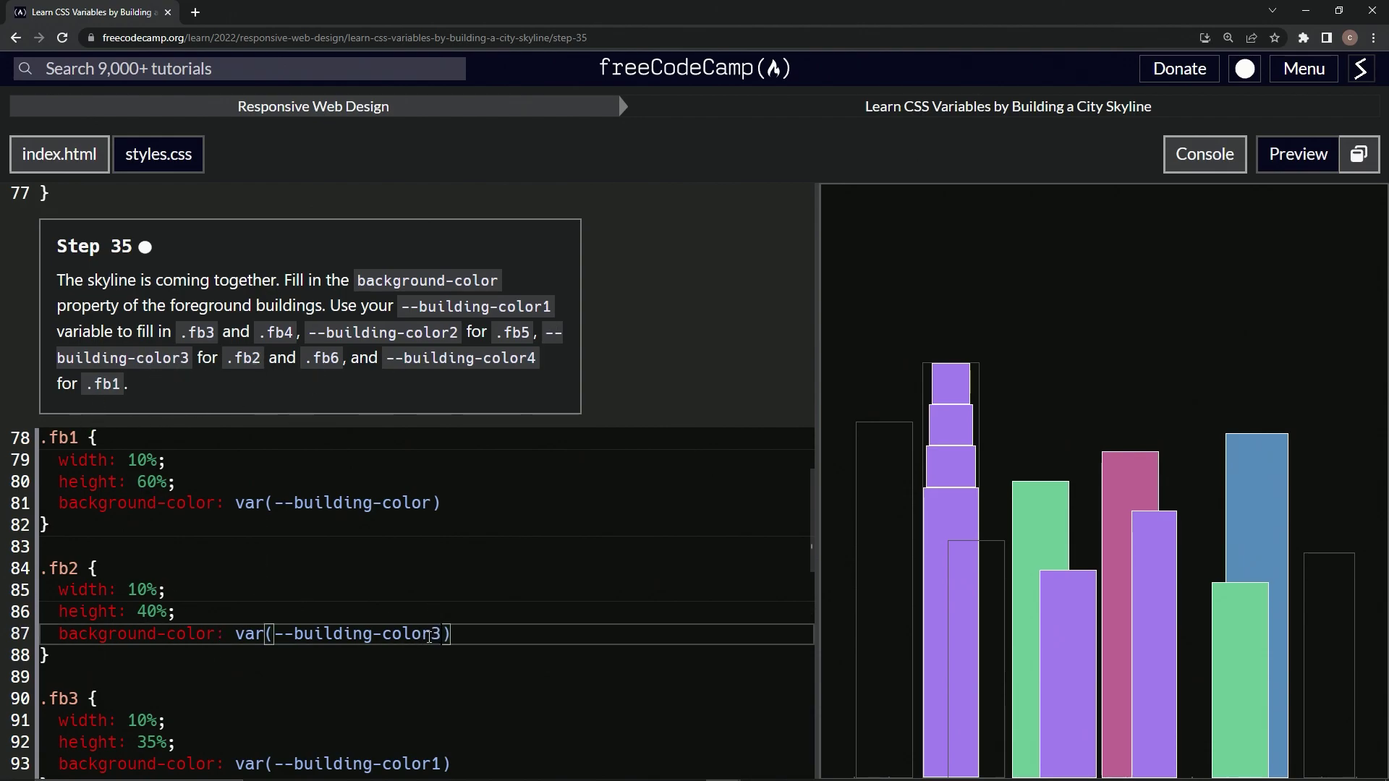
pyautogui.scroll(-8, 431, 635)
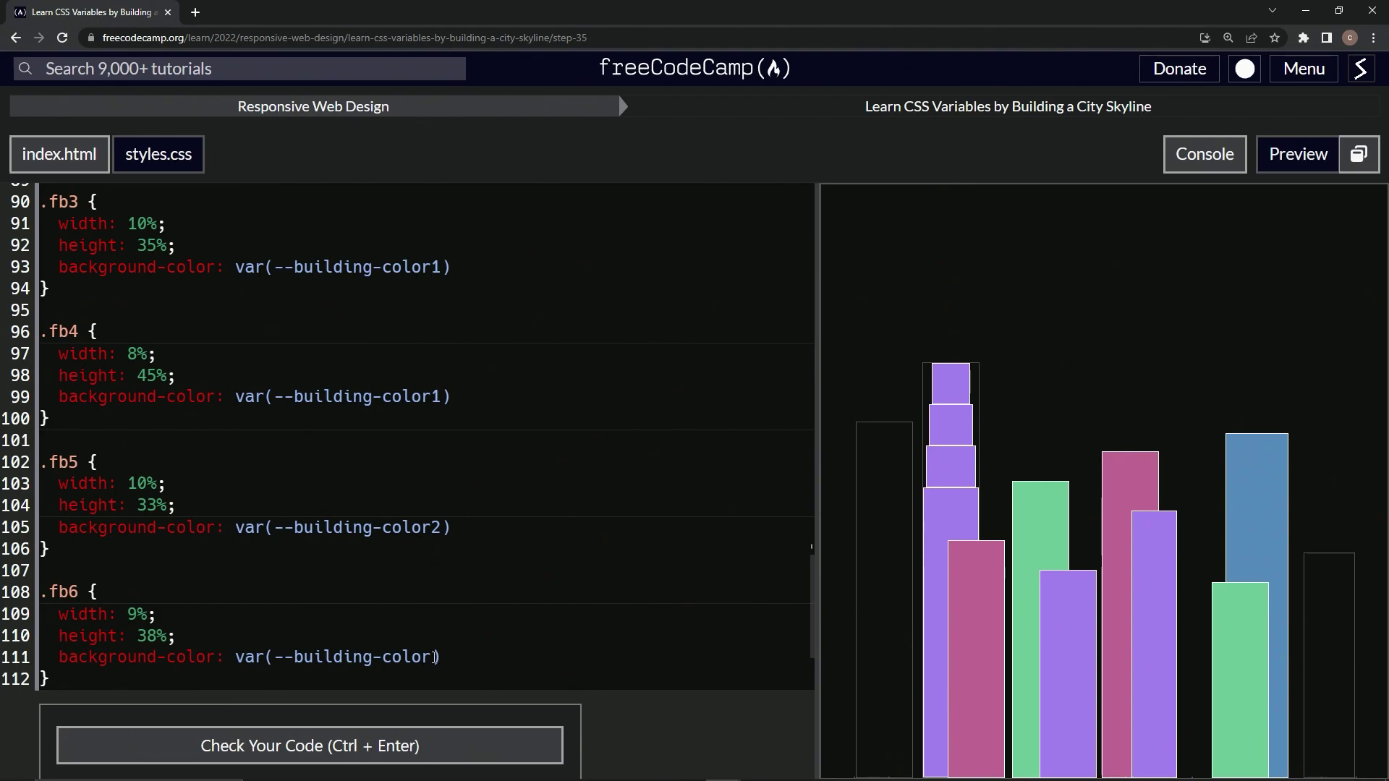
pyautogui.click(431, 657)
pyautogui.write('3')
pyautogui.scroll(8, 472, 541)
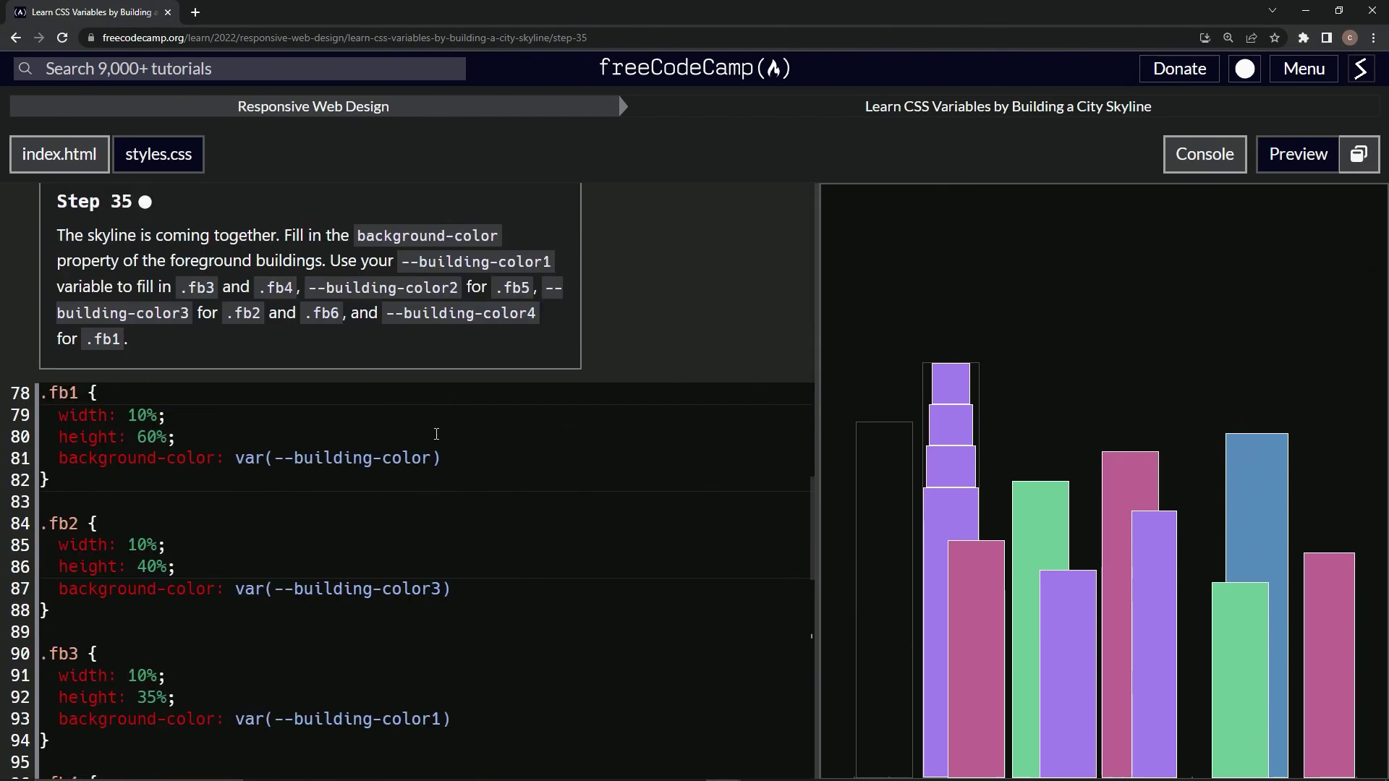
pyautogui.click(435, 456)
pyautogui.write('4')
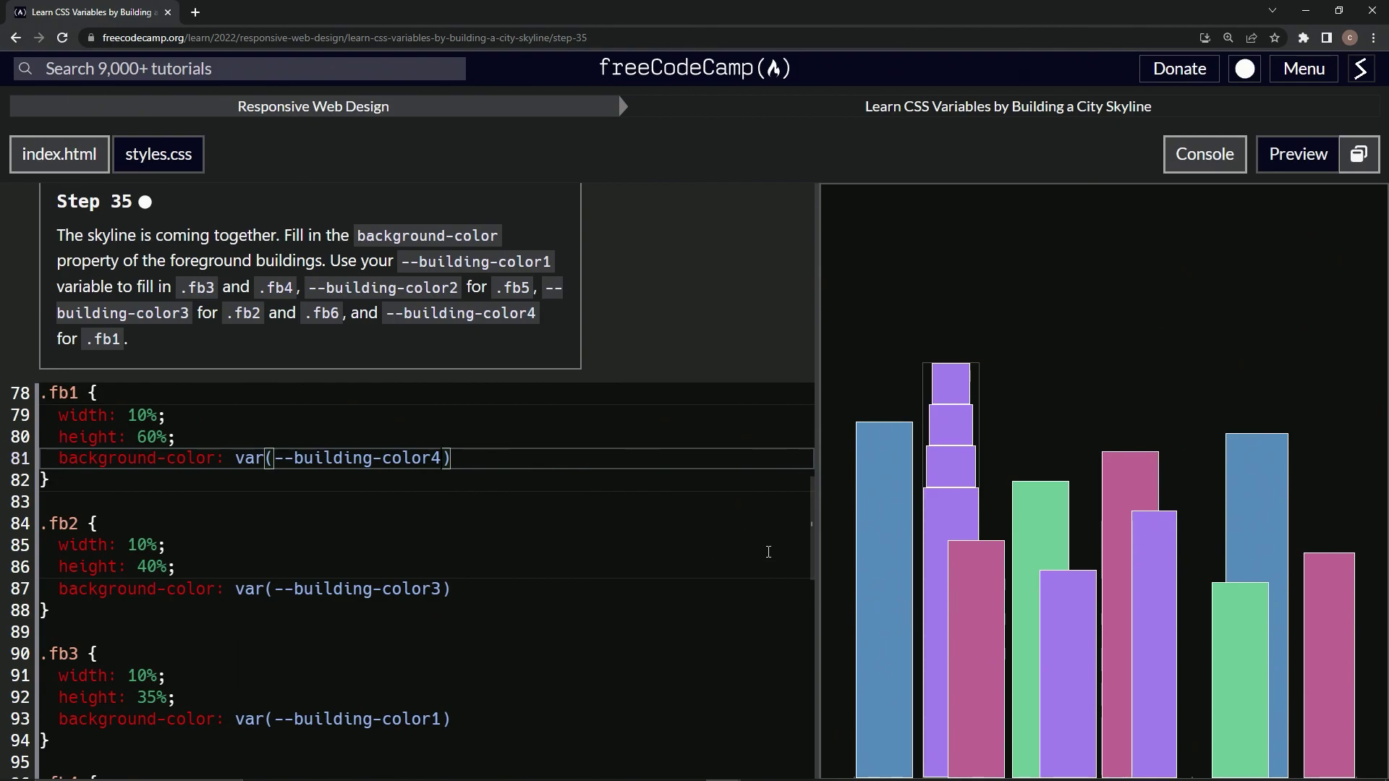
pyautogui.scroll(-6, 546, 659)
pyautogui.scroll(-5, 548, 651)
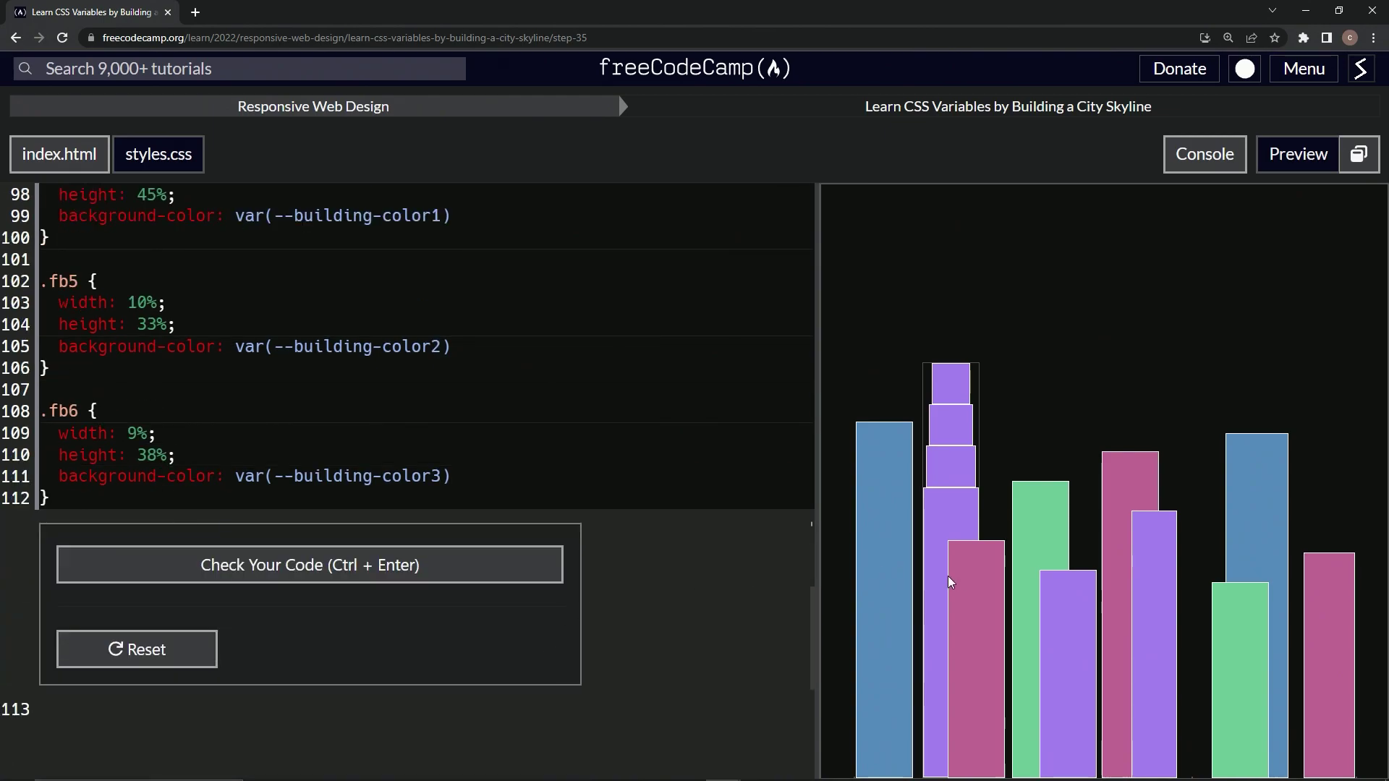
pyautogui.click(296, 566)
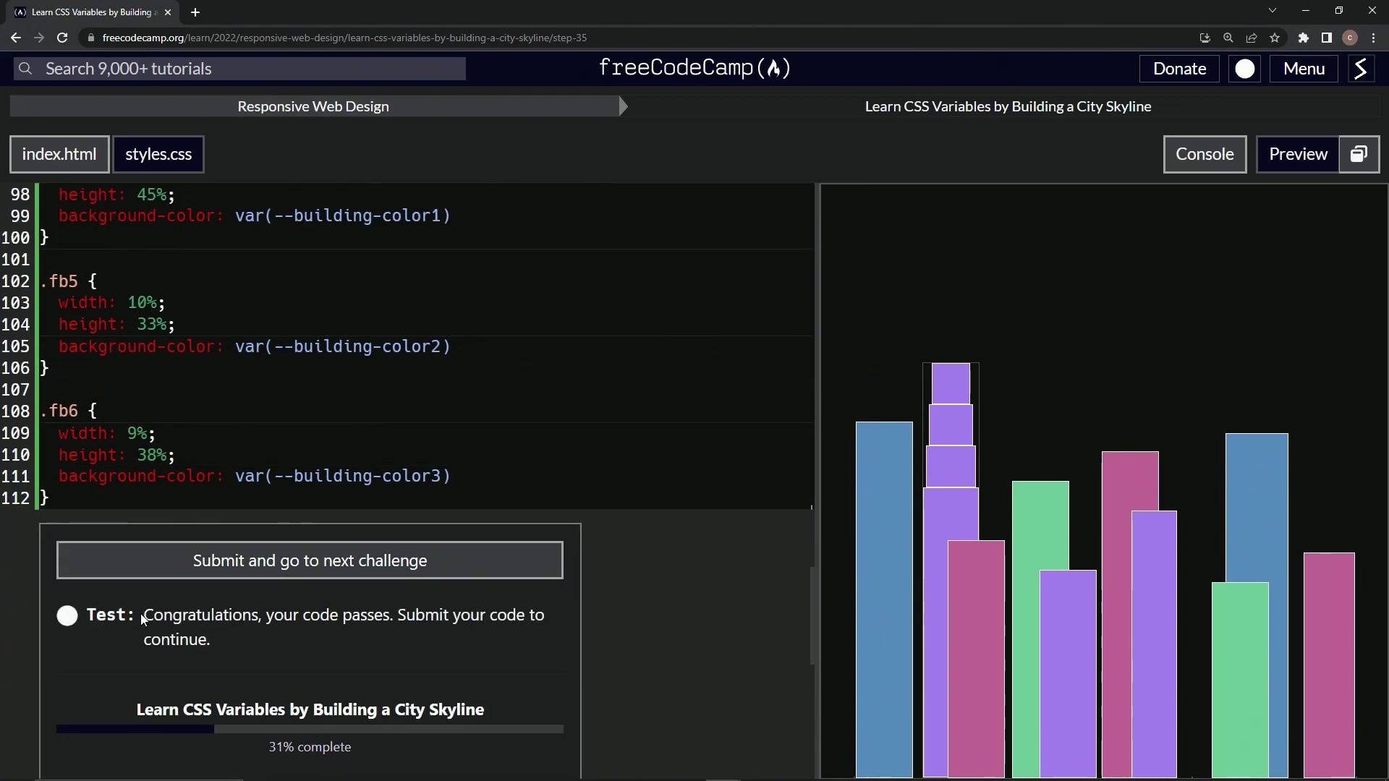
pyautogui.click(219, 568)
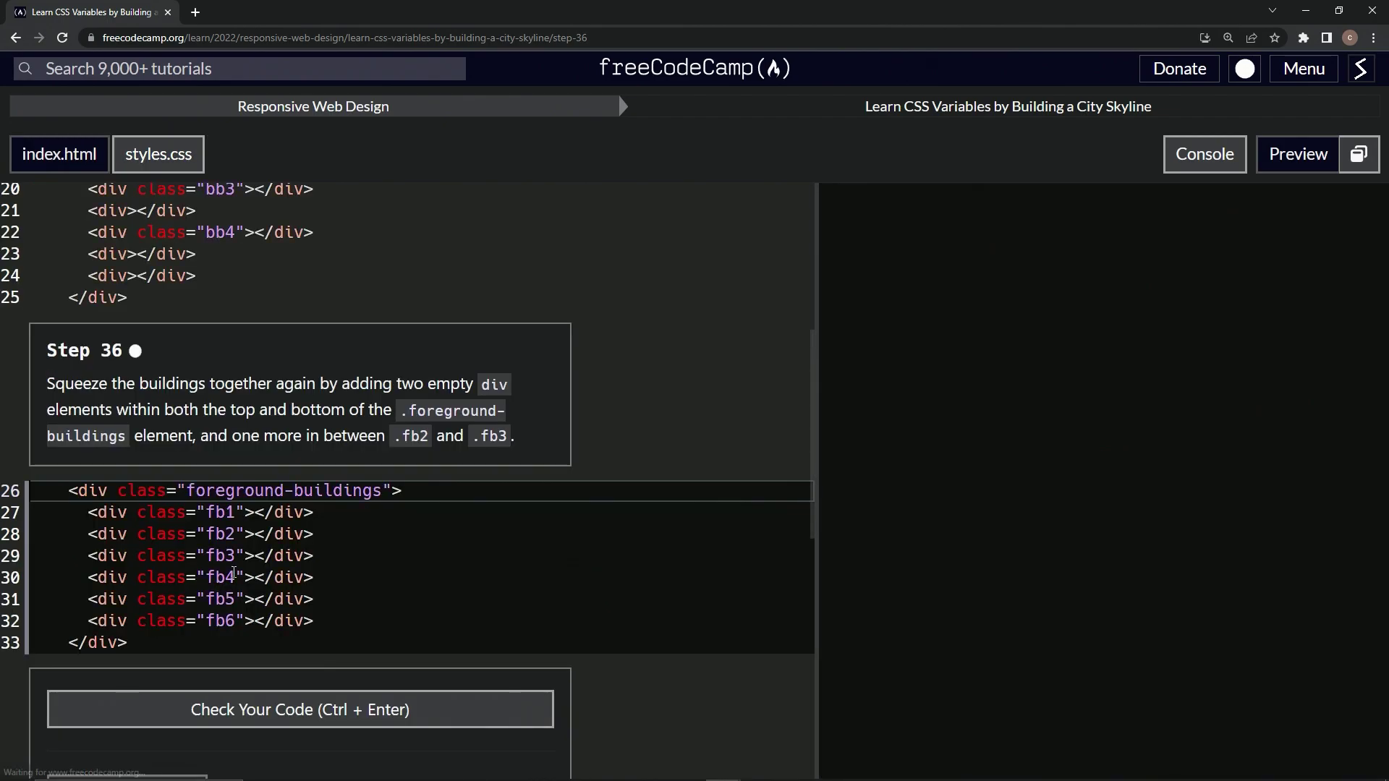